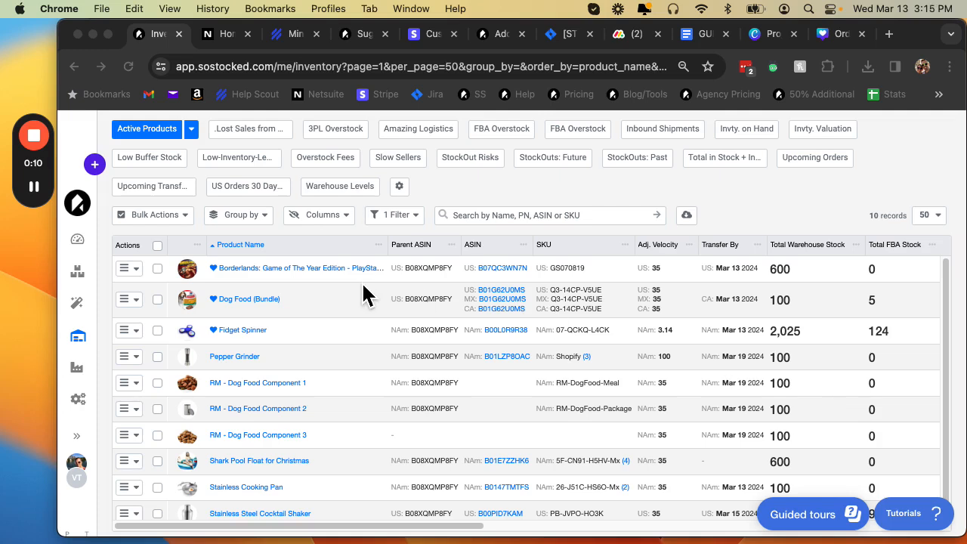
Review the records-per-page options for the product list.
left_click(884, 234)
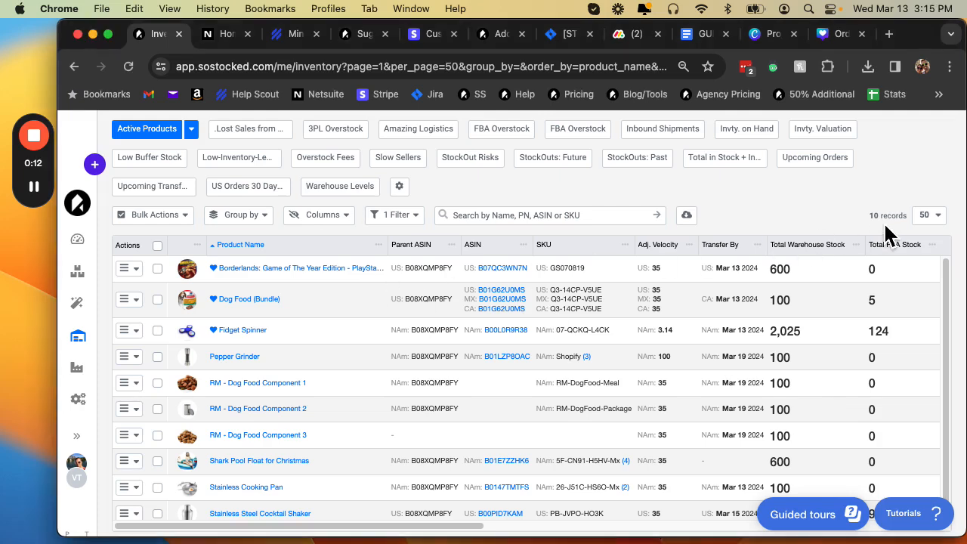
left_click(939, 220)
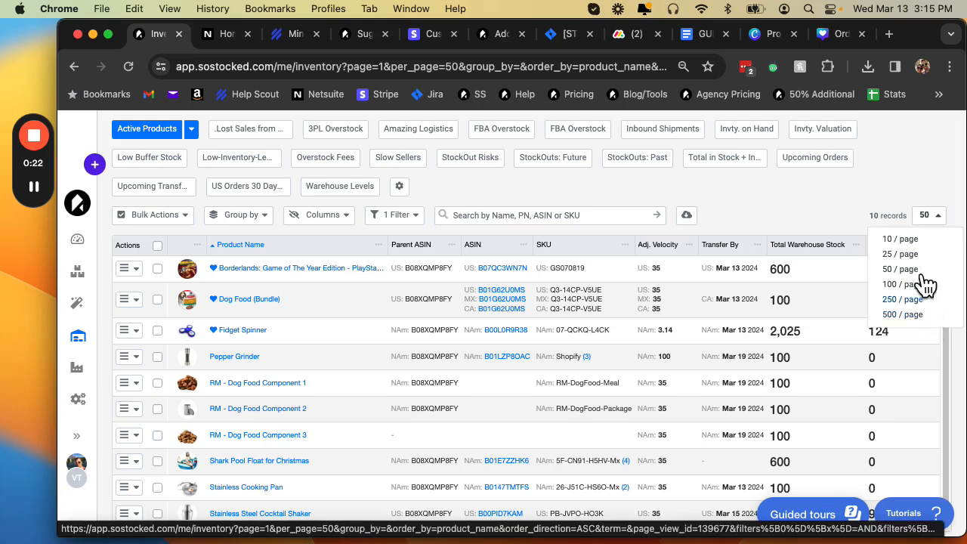
left_click(846, 216)
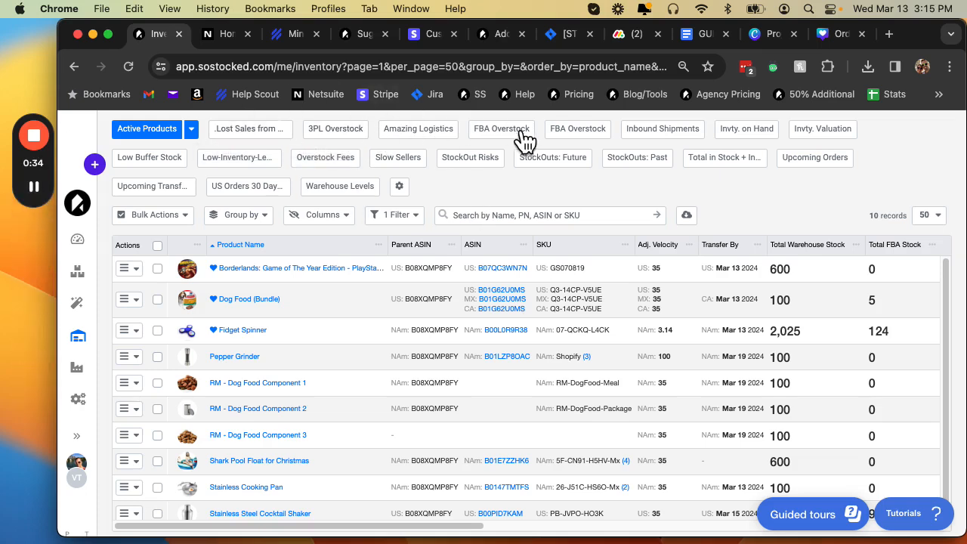
View the Lost Sales from Stock Outs, 3PL Overstock, Inbound Shipments and StockOuts: Future inventory views in turn.
left_click(278, 144)
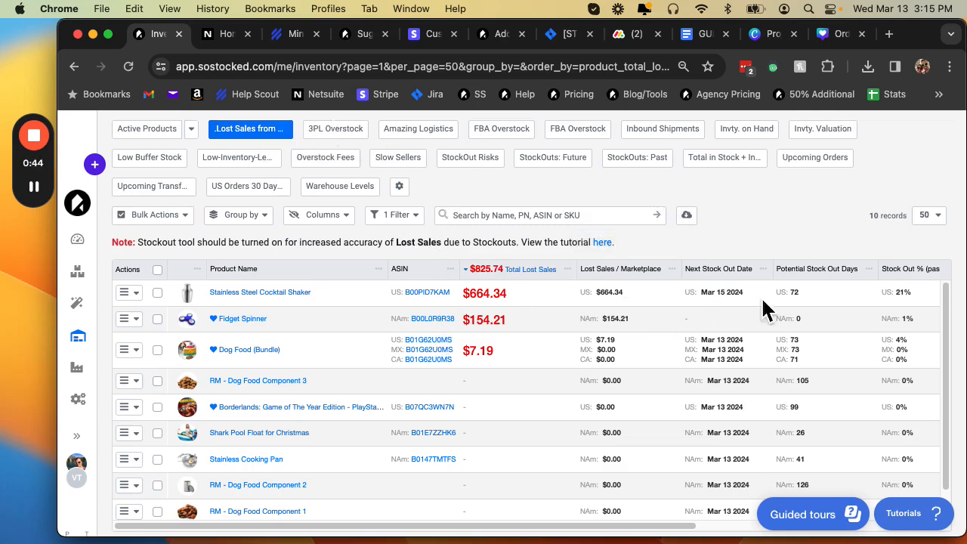
mouse_move(819, 292)
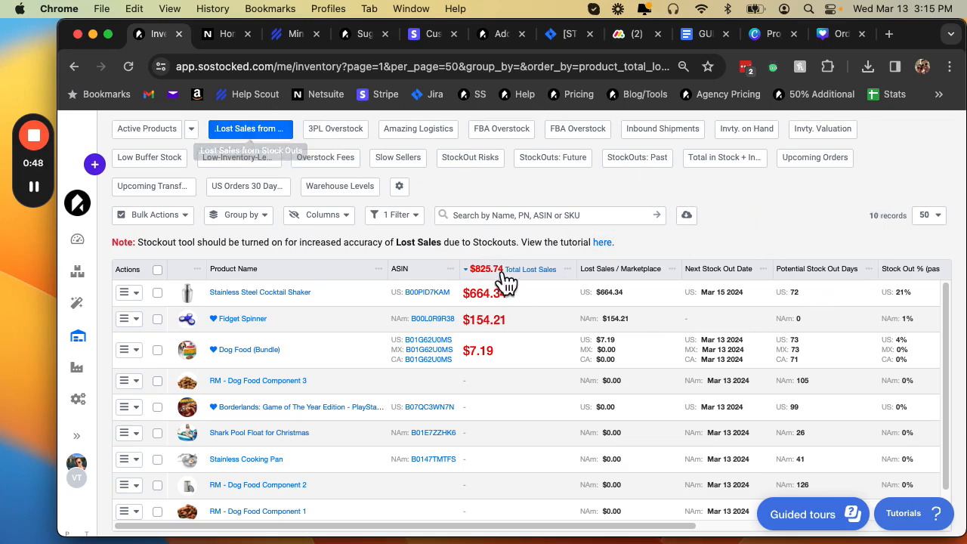
left_click(340, 135)
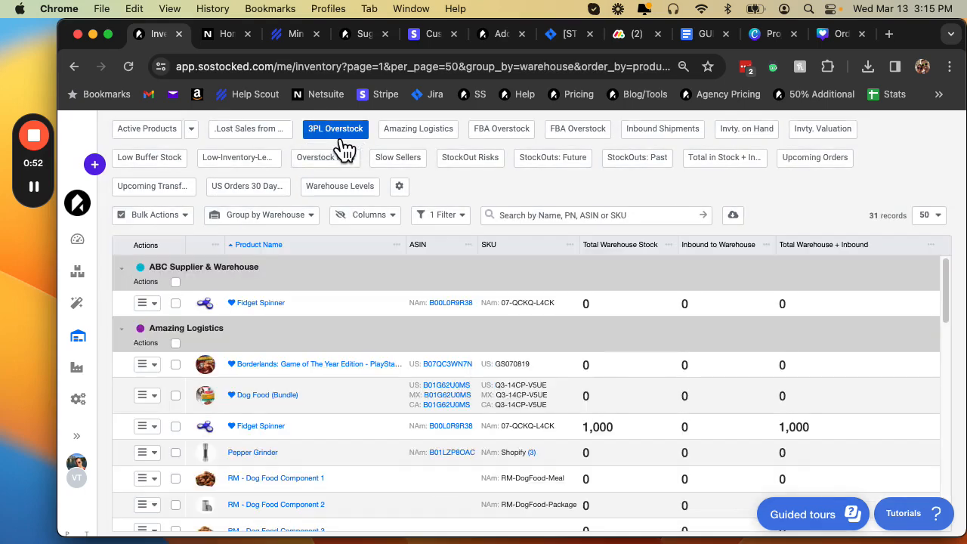
left_click(664, 141)
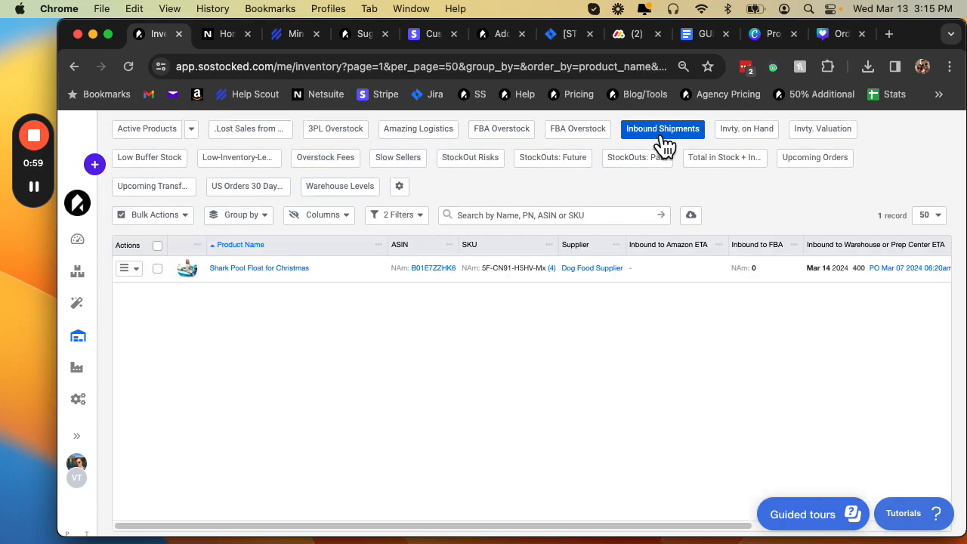
left_click(550, 160)
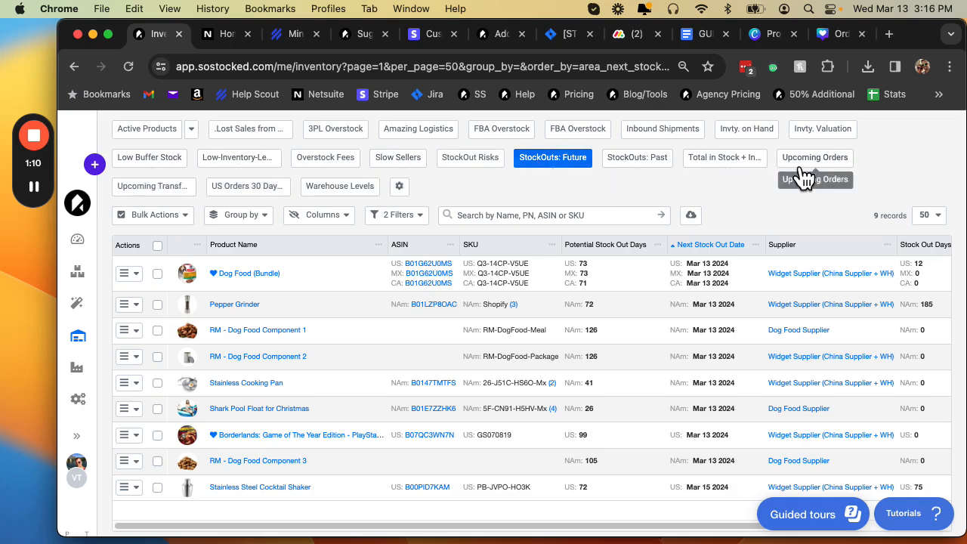
Browse the full list of saved inventory views.
left_click(195, 133)
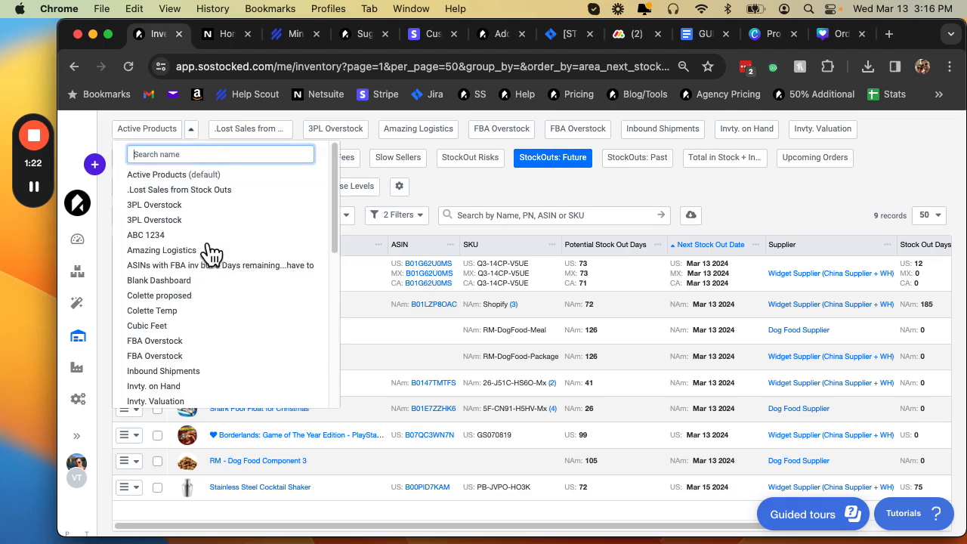
scroll(213, 268, "down", 10)
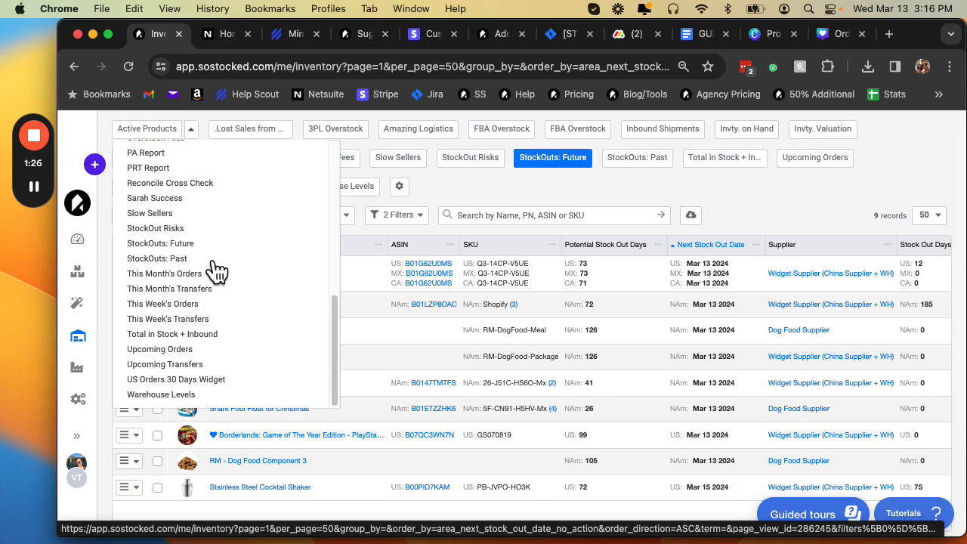
left_click(189, 218)
Select all products in the StockOuts: Future view and review the bulk actions available for them.
left_click(189, 218)
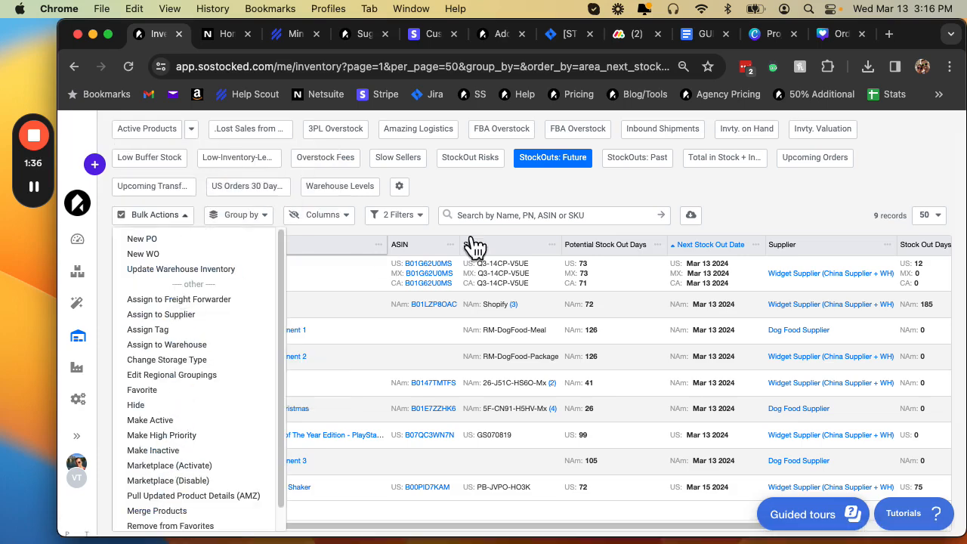
left_click(483, 197)
left_click(158, 246)
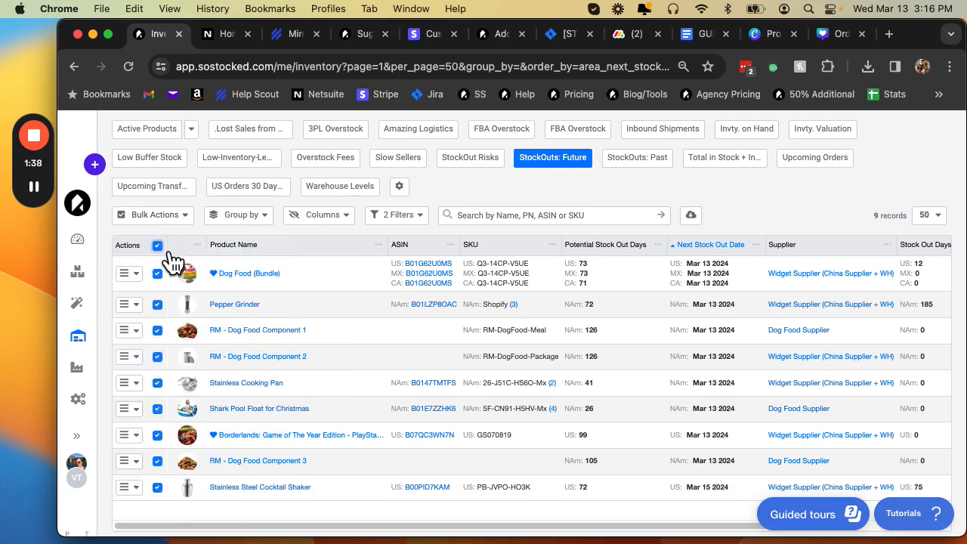
left_click(189, 220)
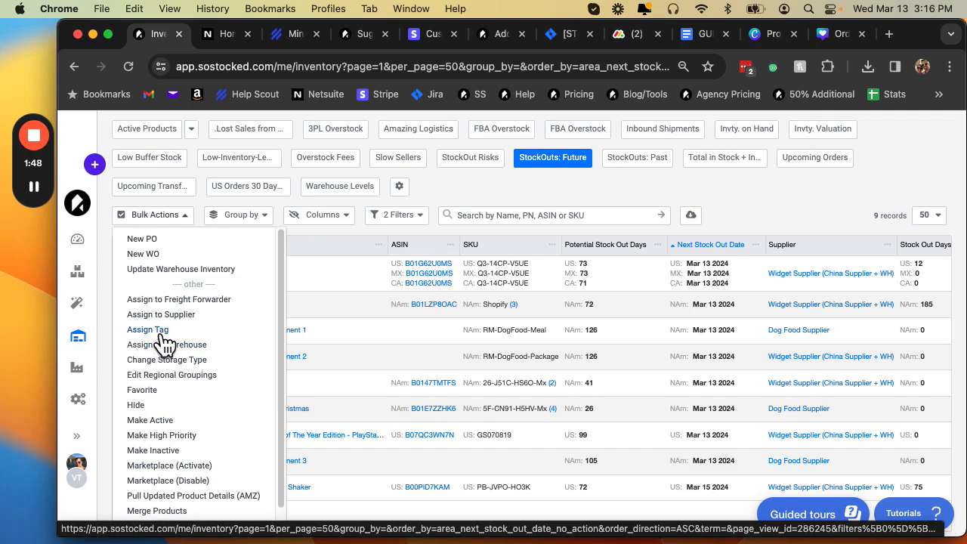
left_click(451, 198)
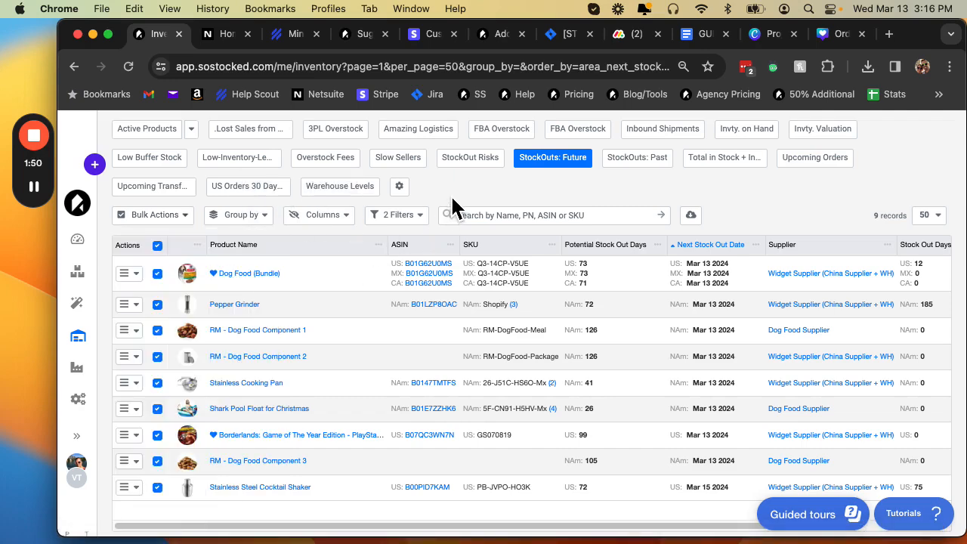
Review the grouping options and the full list of columns that can be shown in the product table.
left_click(270, 222)
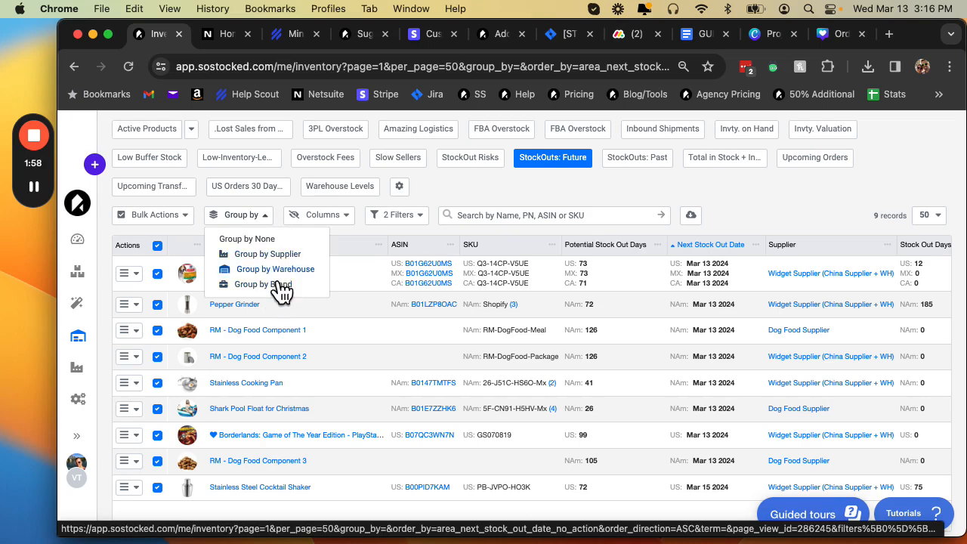
left_click(492, 187)
left_click(354, 232)
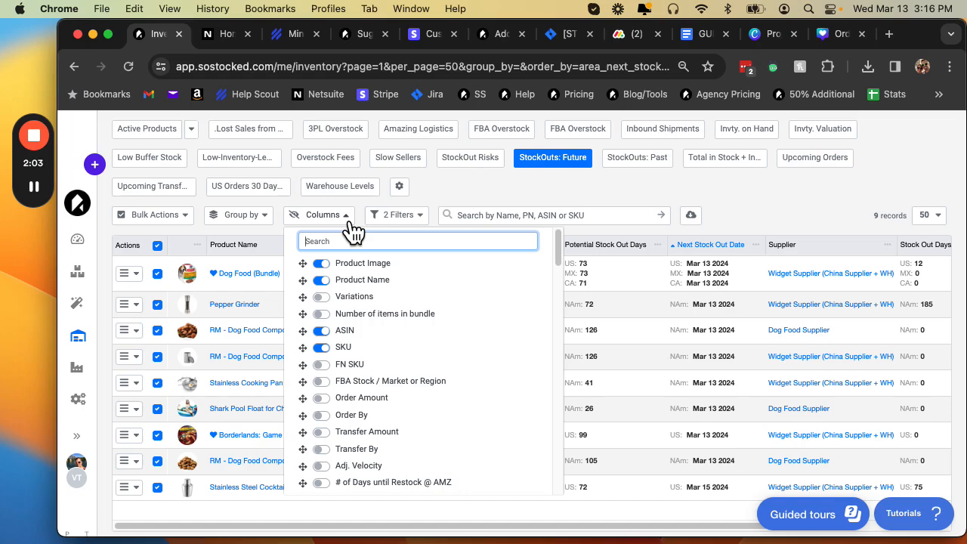
scroll(400, 328, "down", 15)
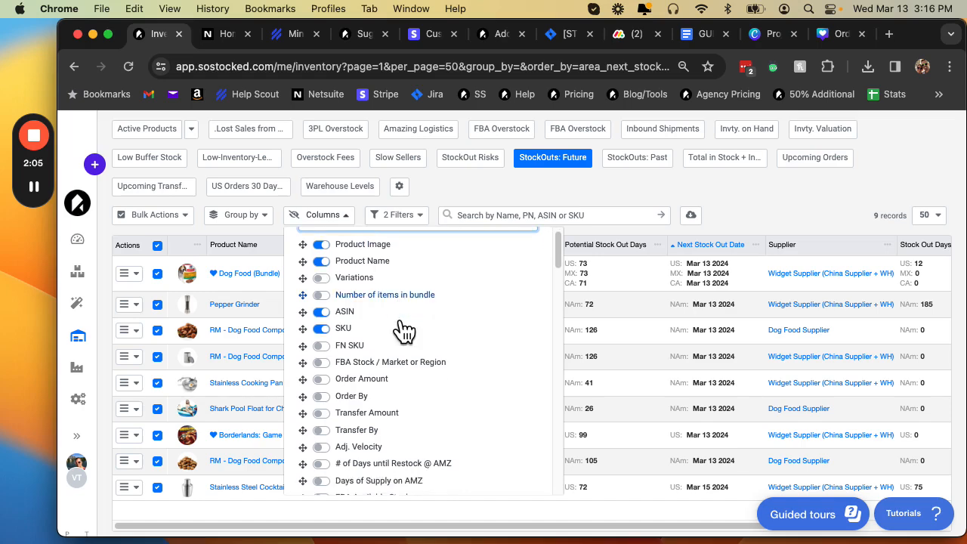
scroll(406, 331, "down", 20)
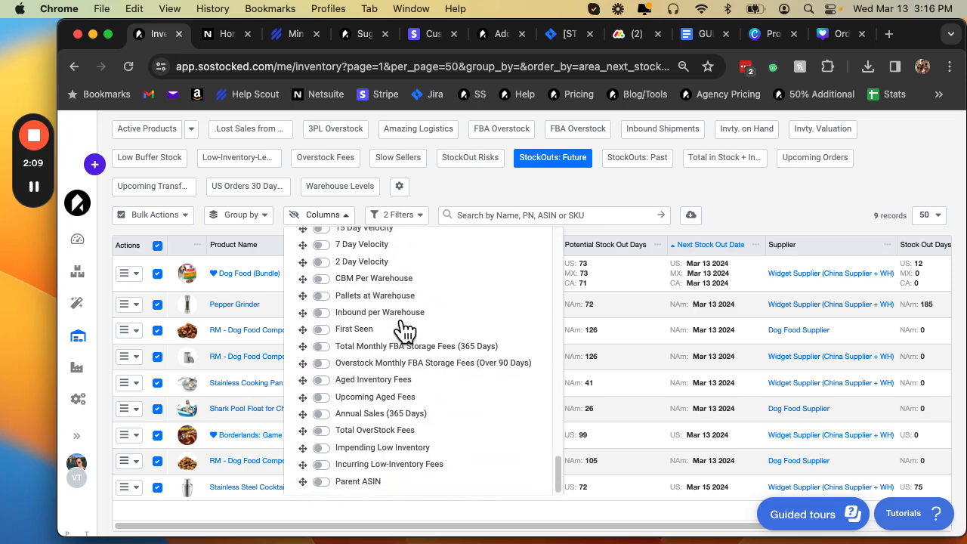
scroll(405, 331, "up", 20)
scroll(401, 331, "up", 10)
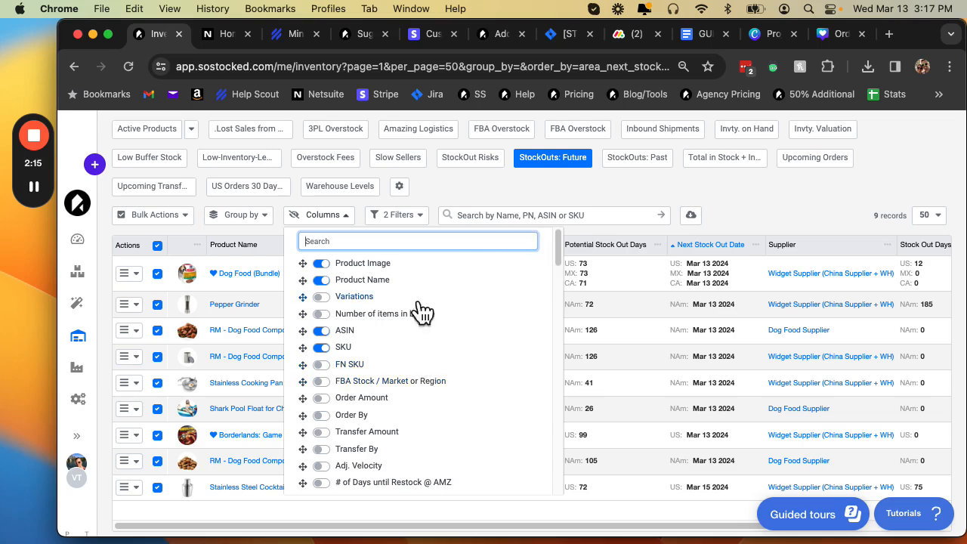
left_click(452, 200)
Review the StockOuts: Future filters and the fields offered for an additional AND condition.
left_click(426, 221)
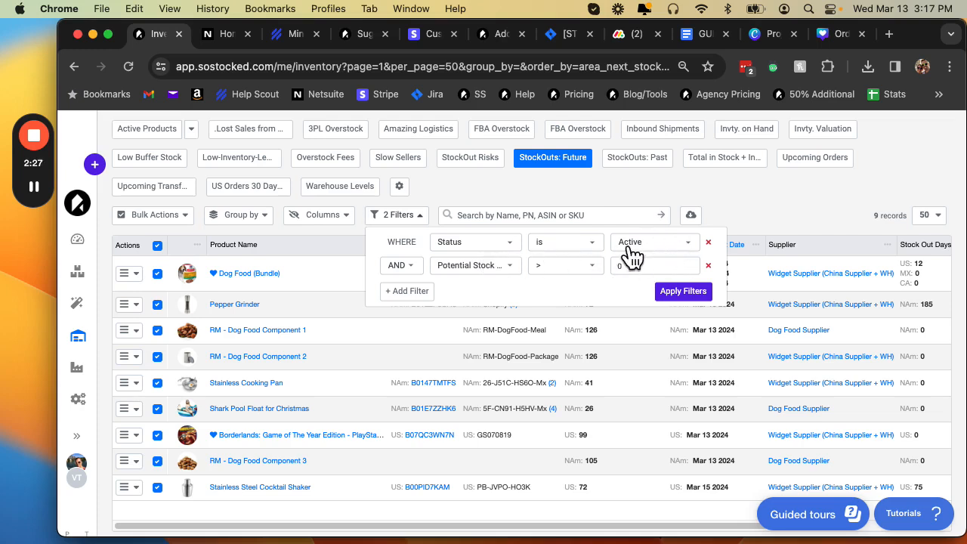
left_click(423, 296)
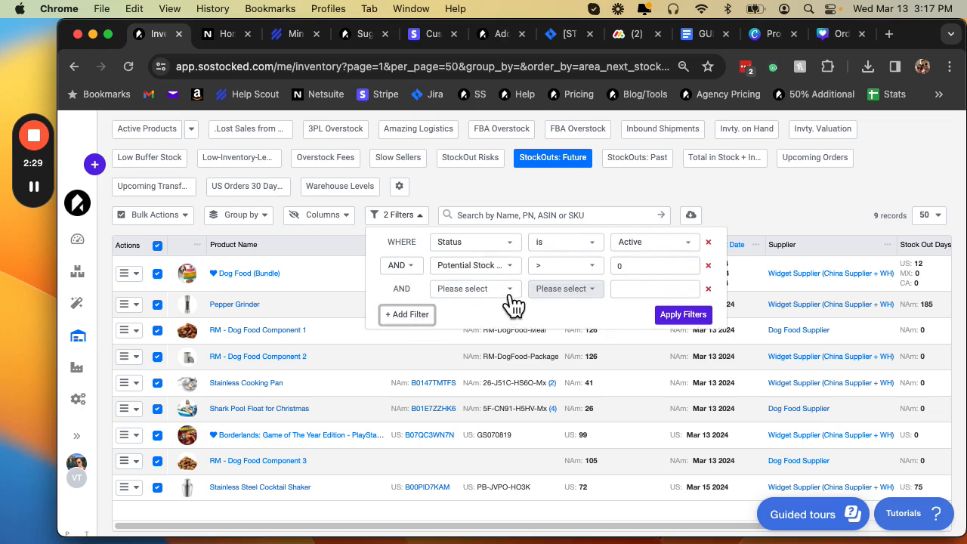
left_click(505, 294)
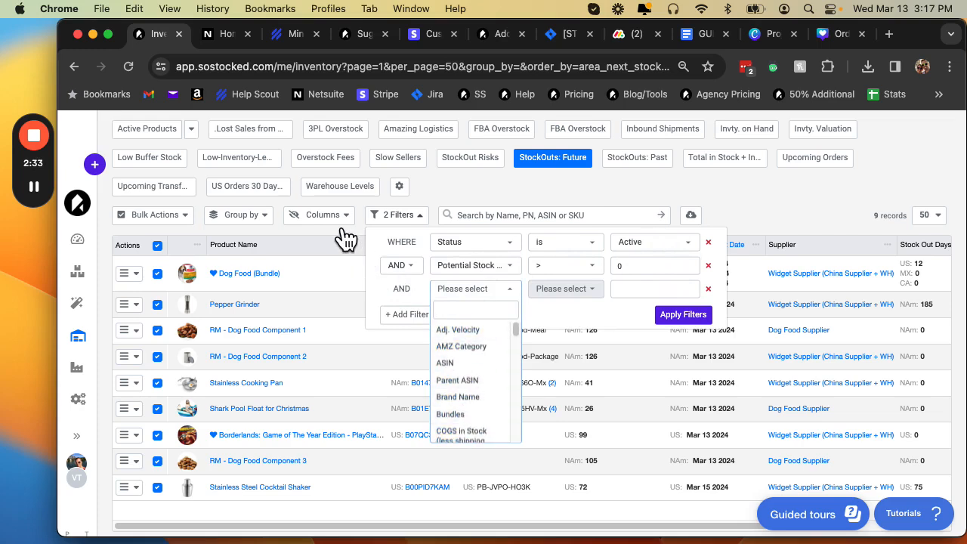
left_click(636, 289)
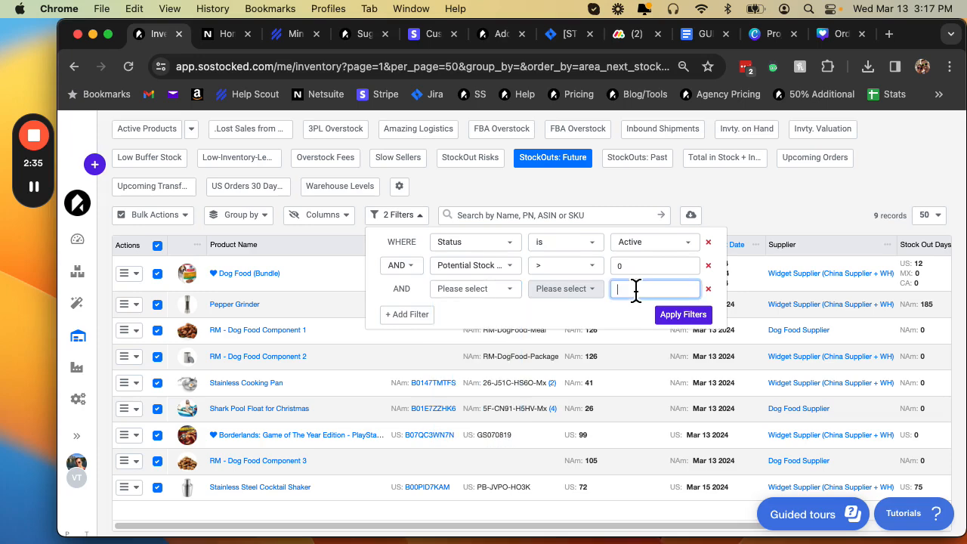
Switch to the Active Products view and check its status filter.
left_click(147, 128)
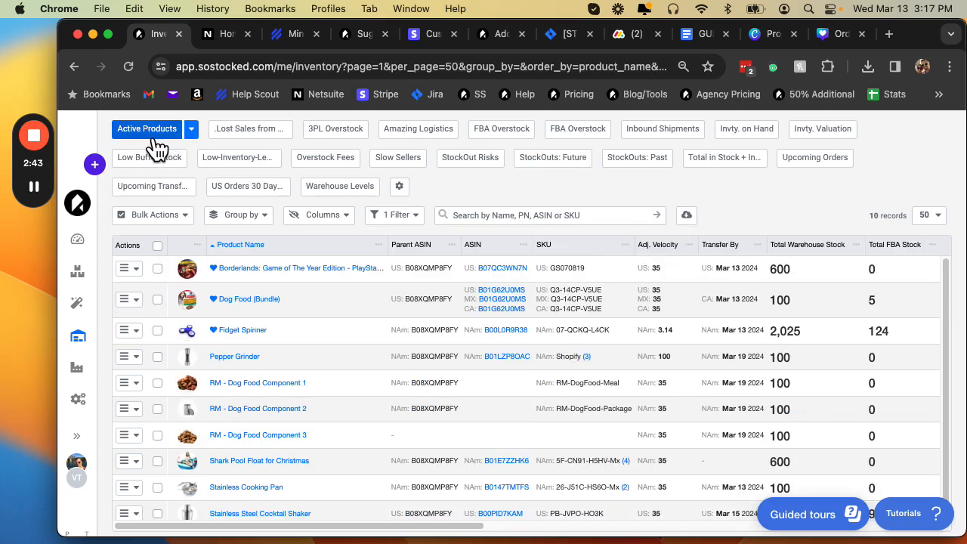
left_click(417, 219)
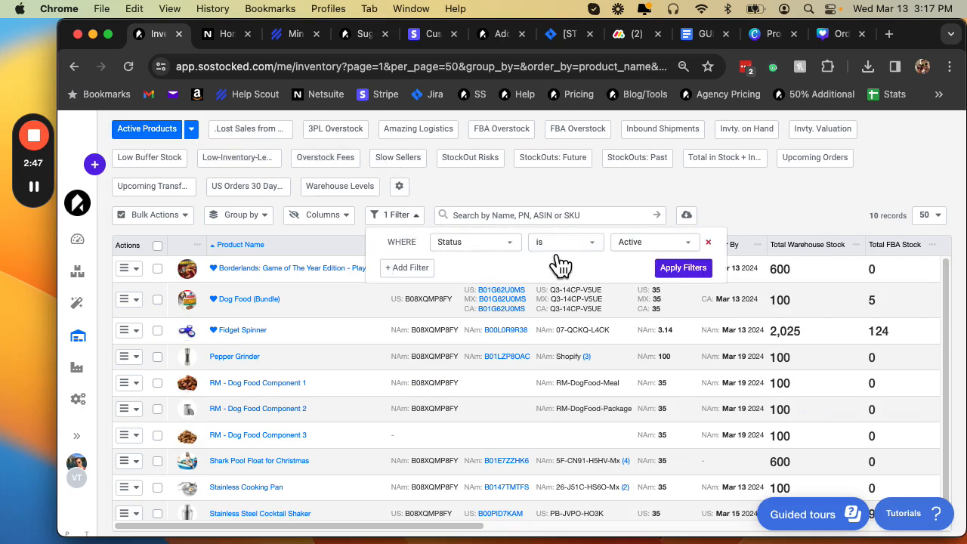
left_click(632, 199)
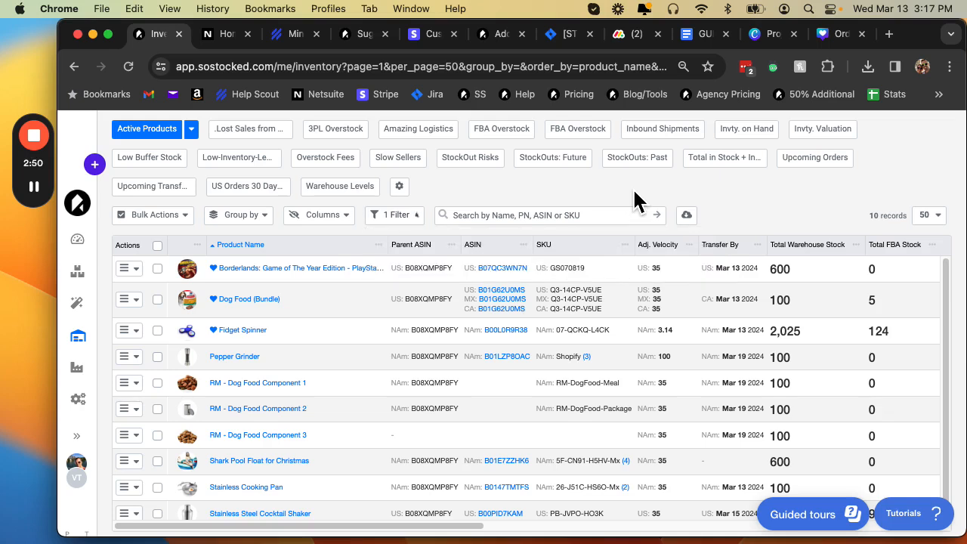
Search the Active Products view for "dog" and check the filter applied alongside the search.
left_click(494, 220)
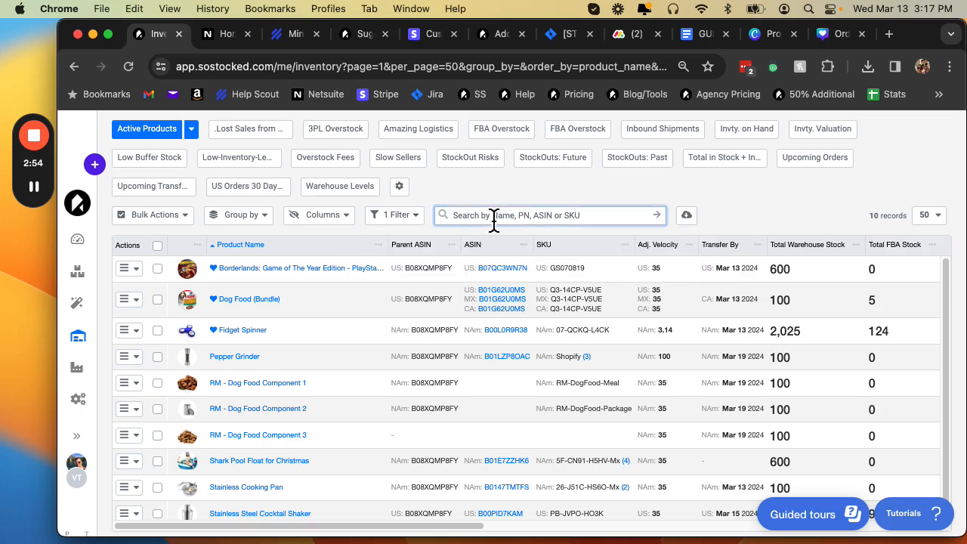
type("dog")
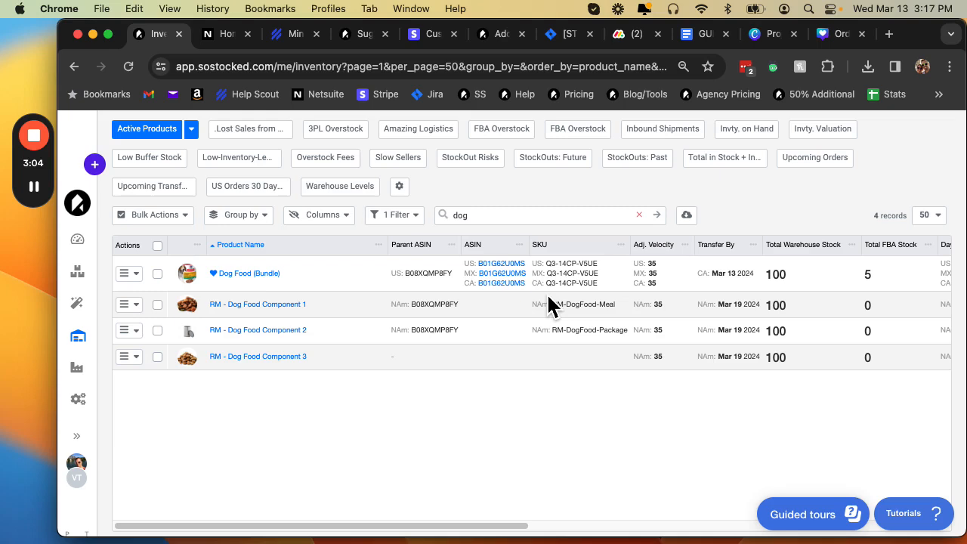
left_click(416, 219)
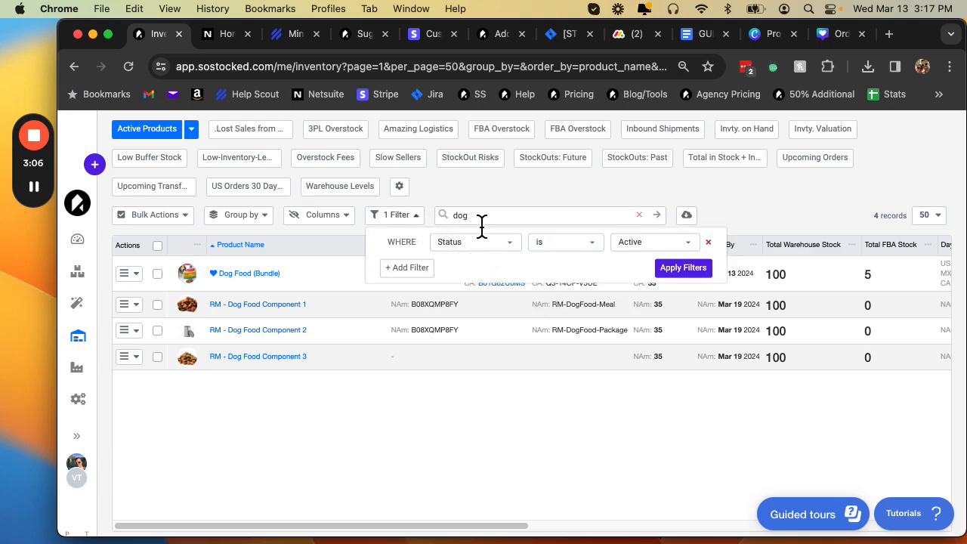
left_click(481, 219)
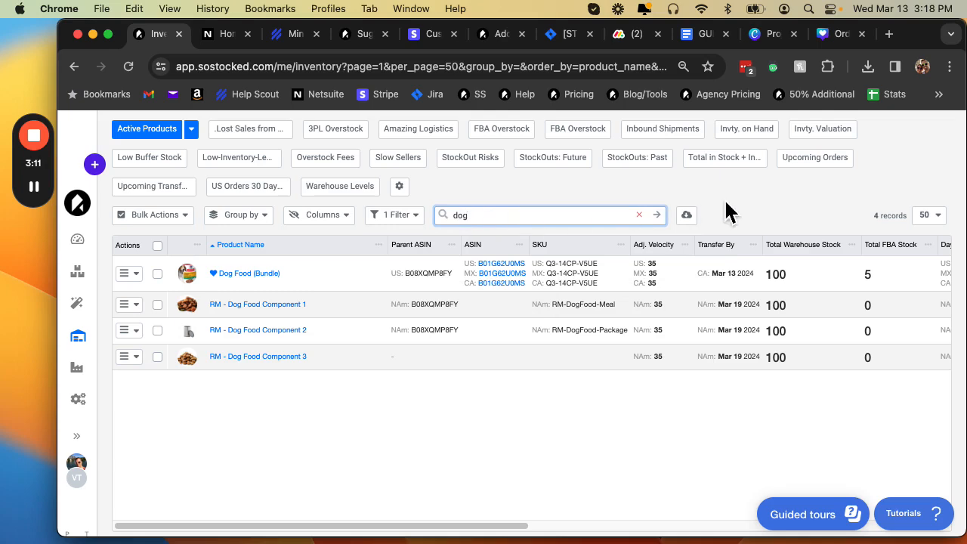
left_click(726, 205)
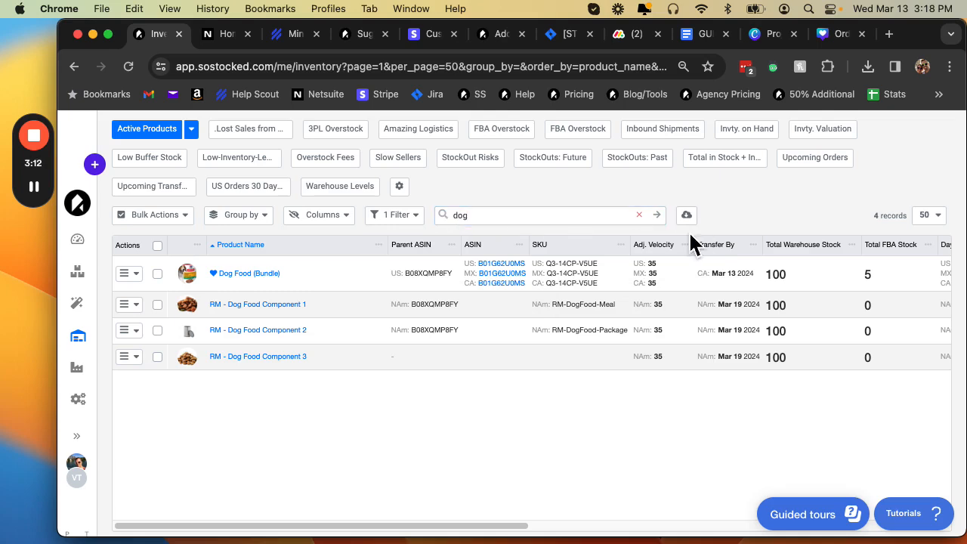
Review the inventory export types and the expanded and collapsed choices for exporting the current view.
left_click(700, 224)
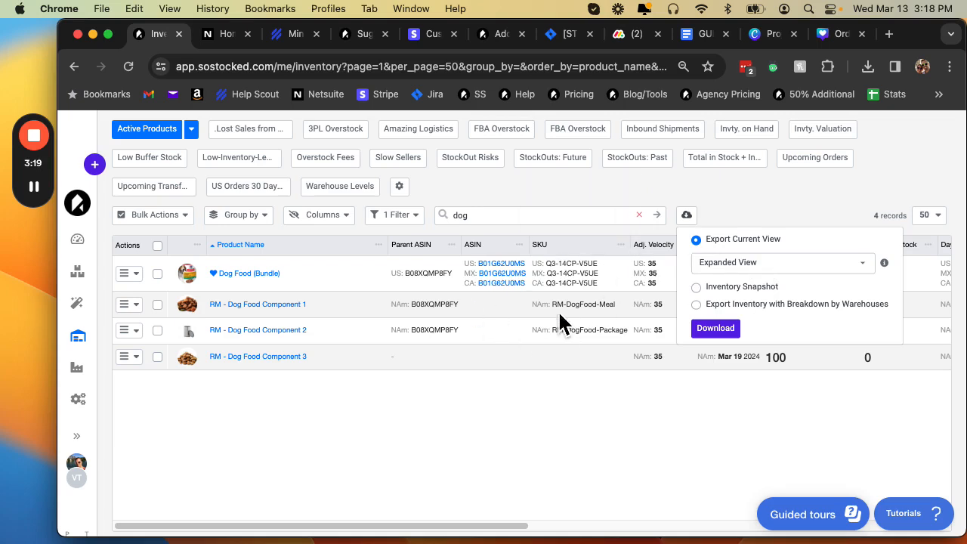
left_click(756, 269)
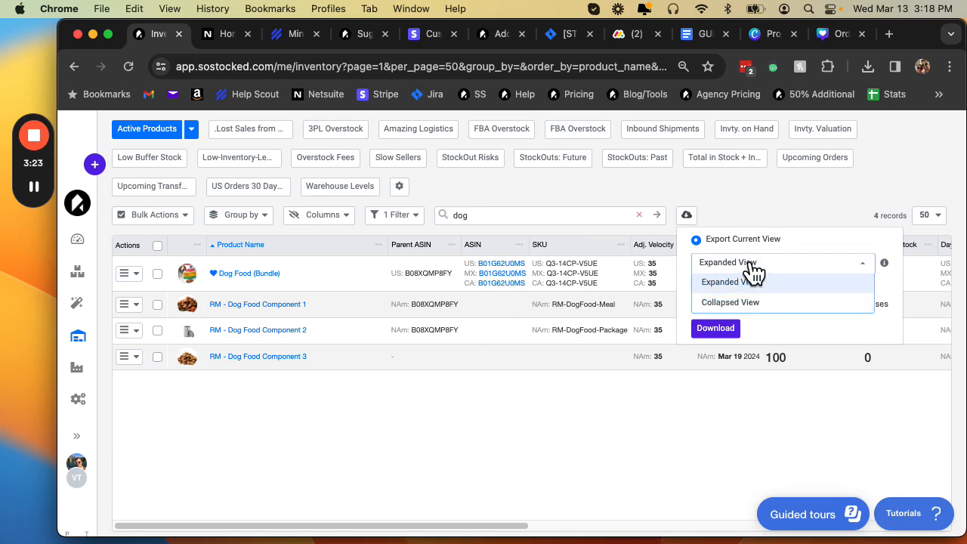
left_click(687, 216)
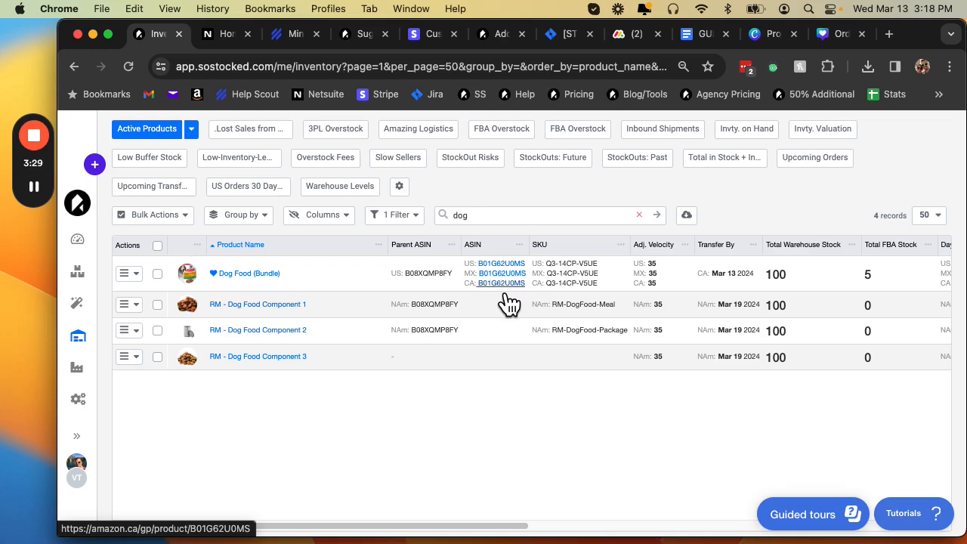
Choose the Inventory Snapshot export type and examine its snapshot dates and product scope options.
left_click(690, 220)
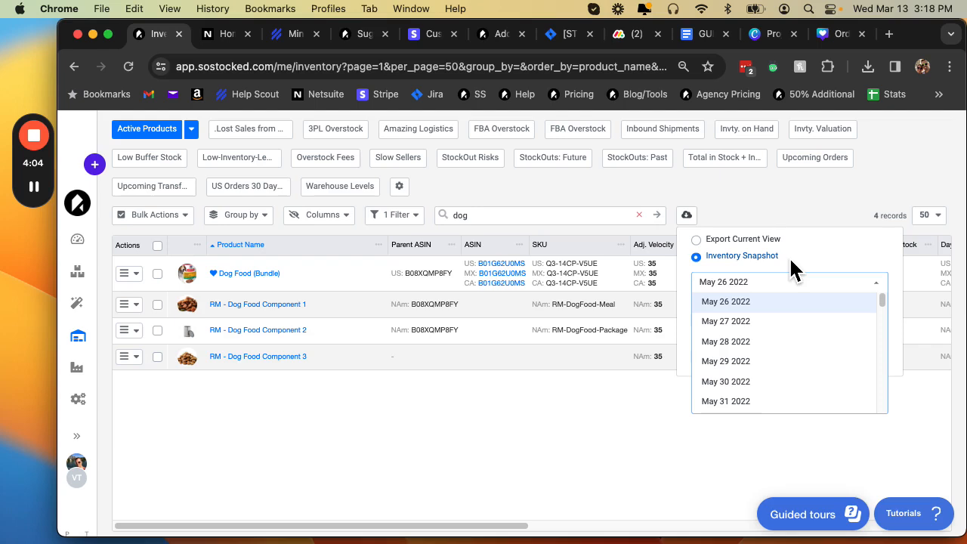
scroll(778, 344, "down", 3)
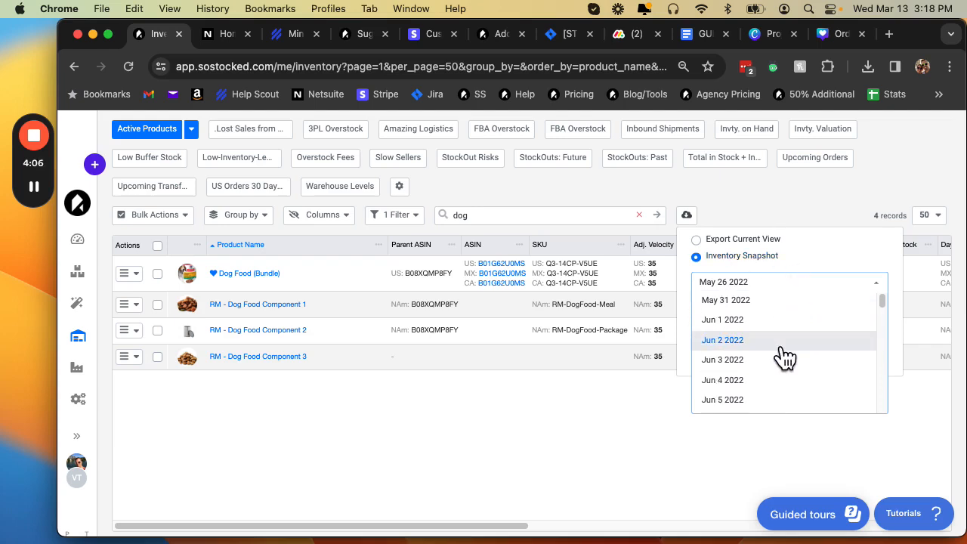
scroll(786, 358, "down", 15)
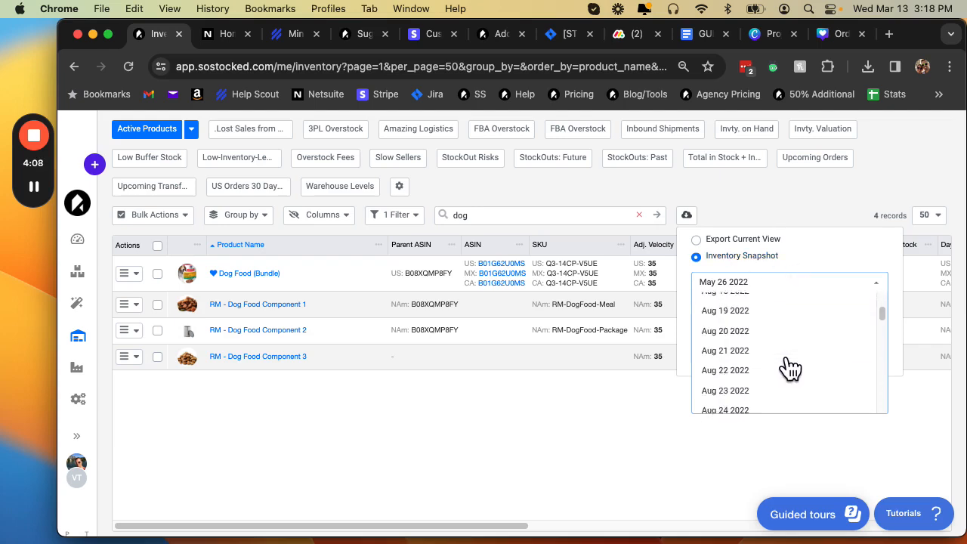
scroll(831, 355, "down", 5)
left_click_drag(882, 321, 866, 427)
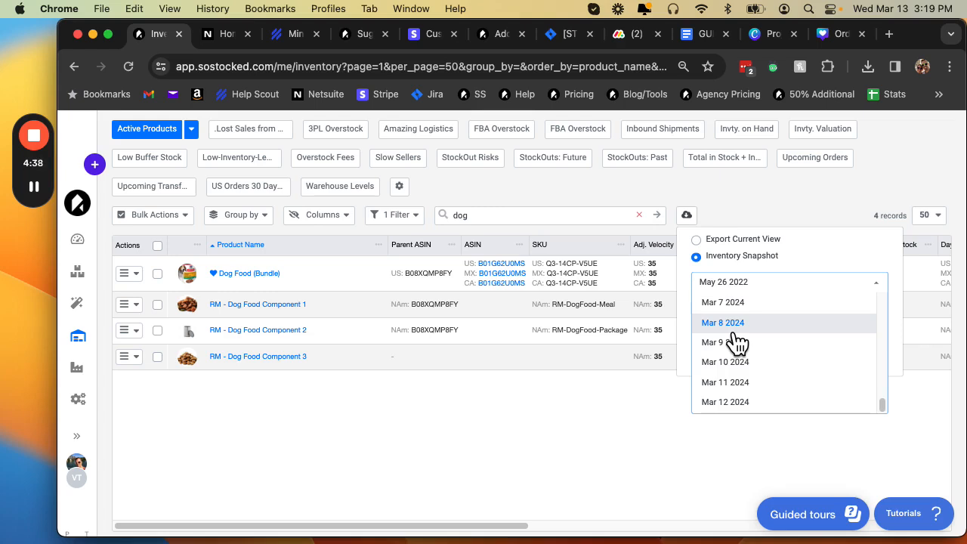
left_click(778, 213)
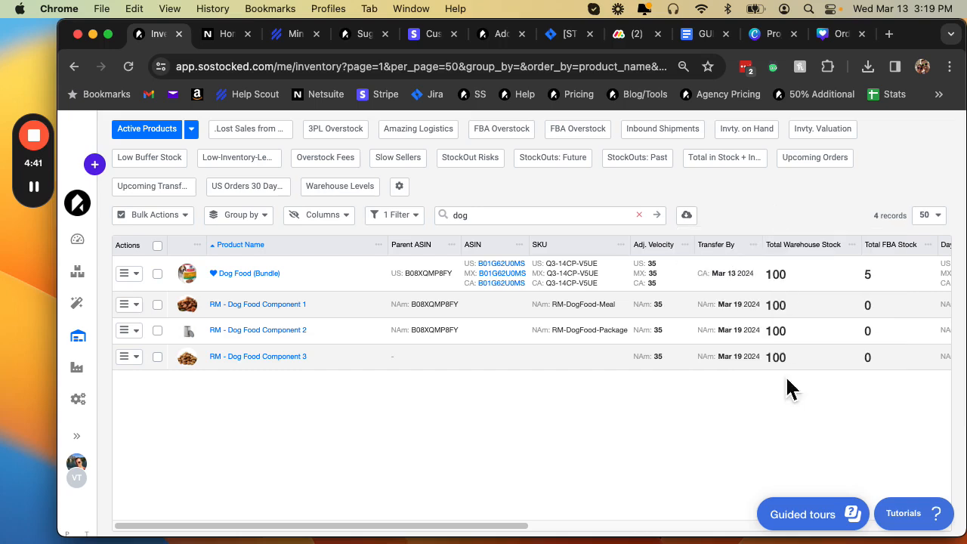
left_click(689, 216)
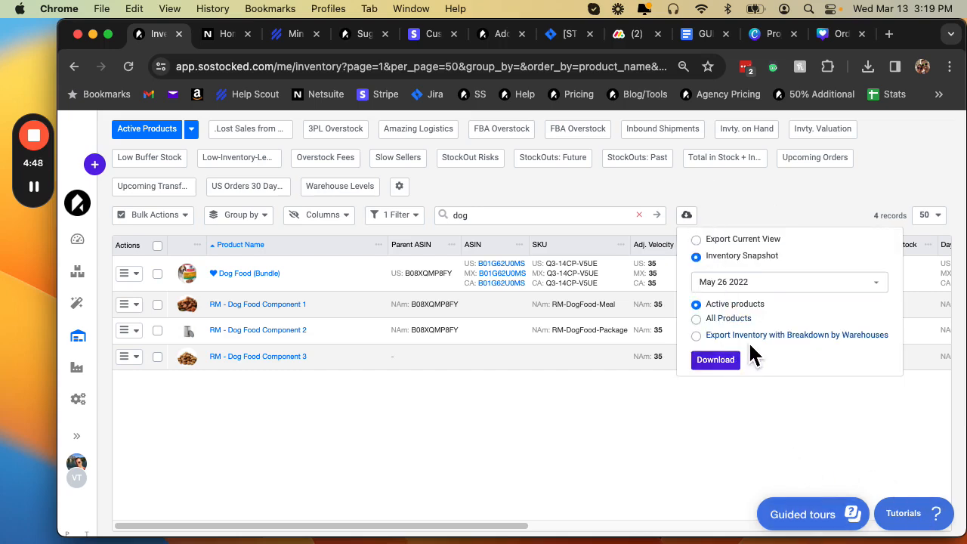